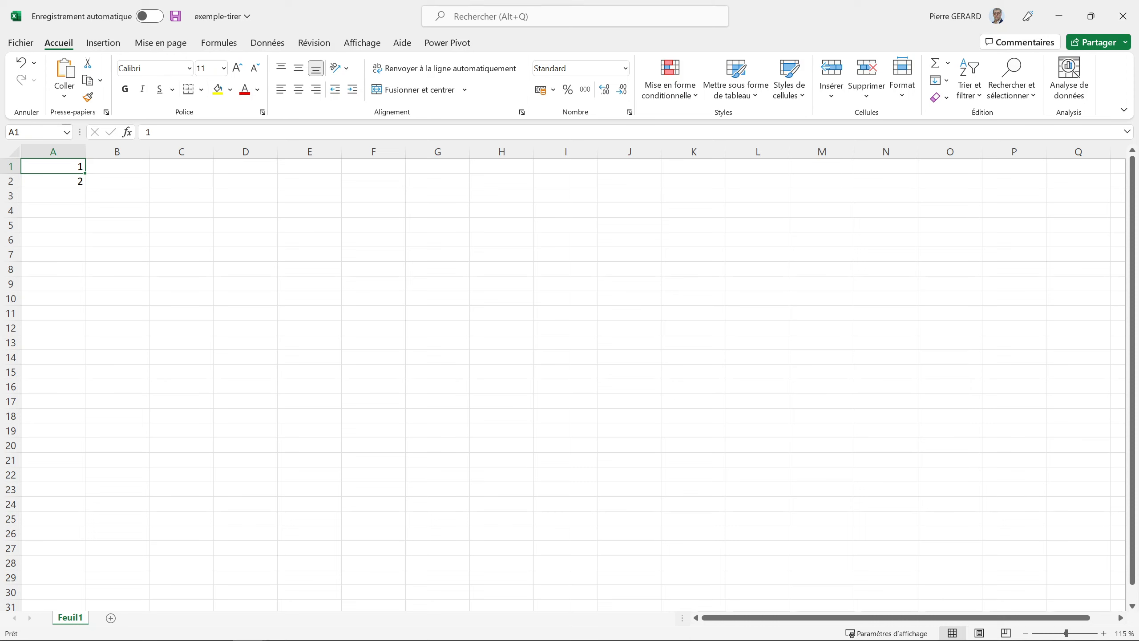
Step: Extend the number series 1, 2 from A1:A2 down column A to row 30
click(181, 283)
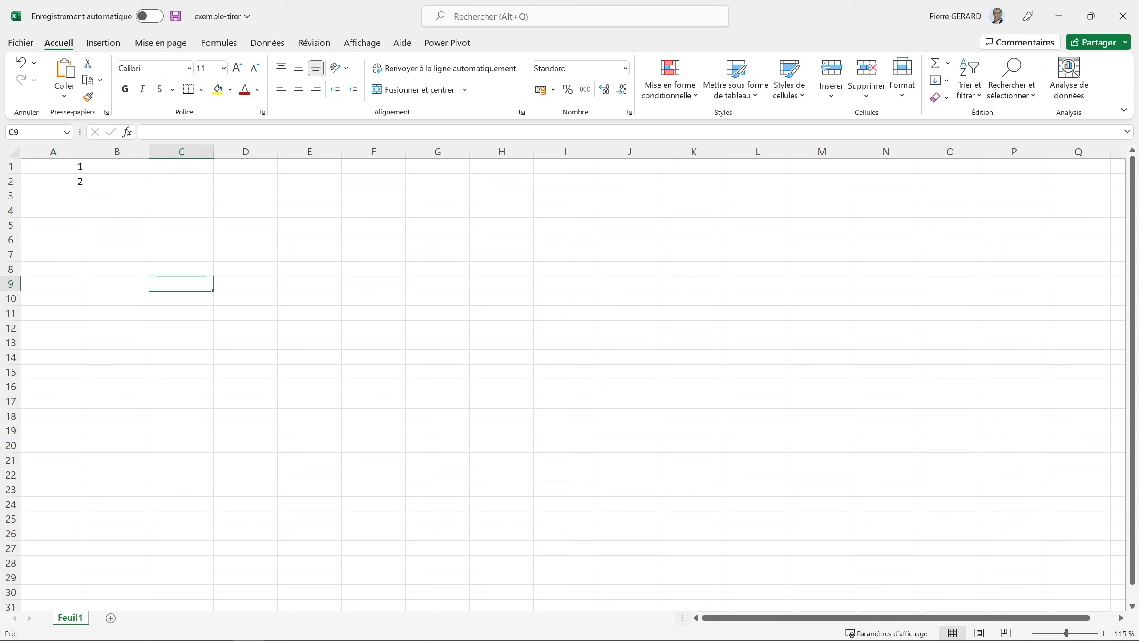
drag(53, 167, 53, 181)
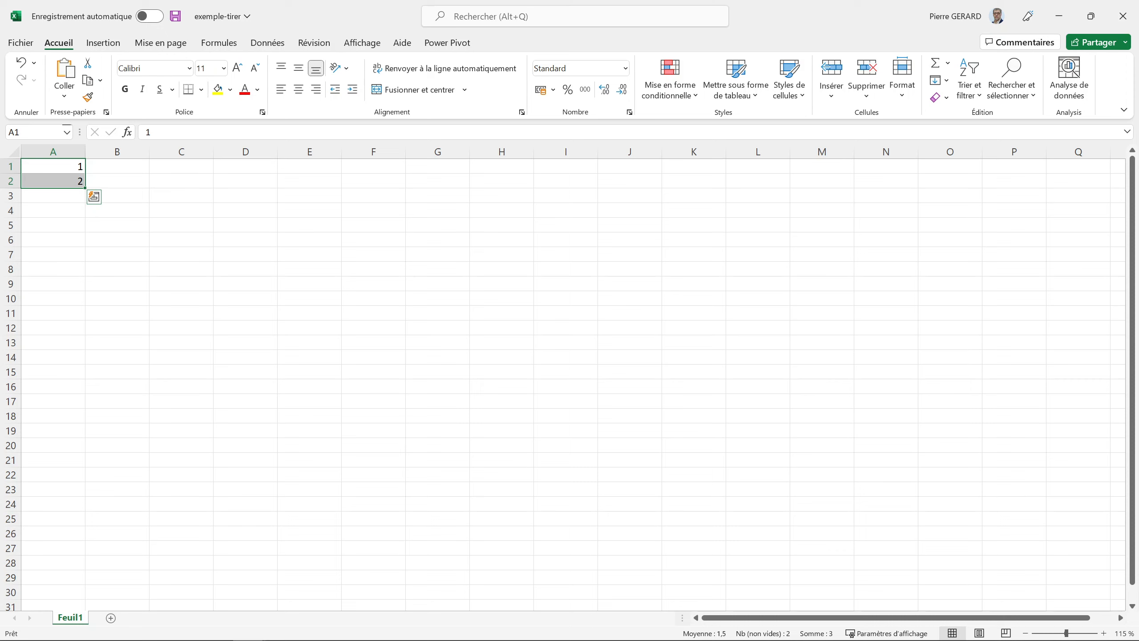
drag(85, 189, 85, 188)
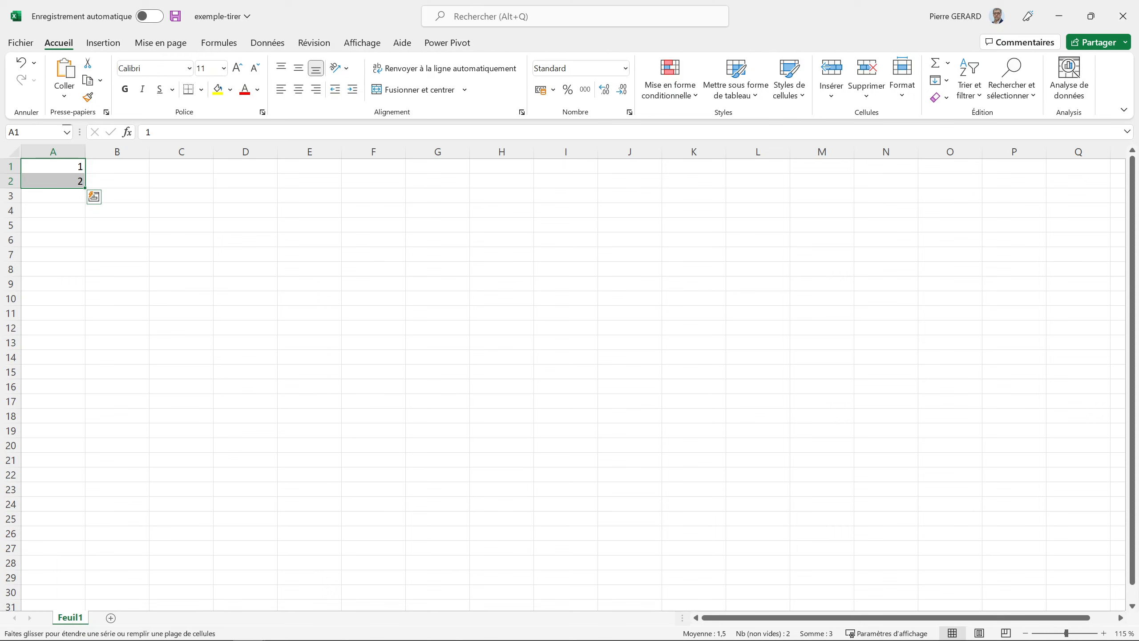
drag(85, 188, 86, 595)
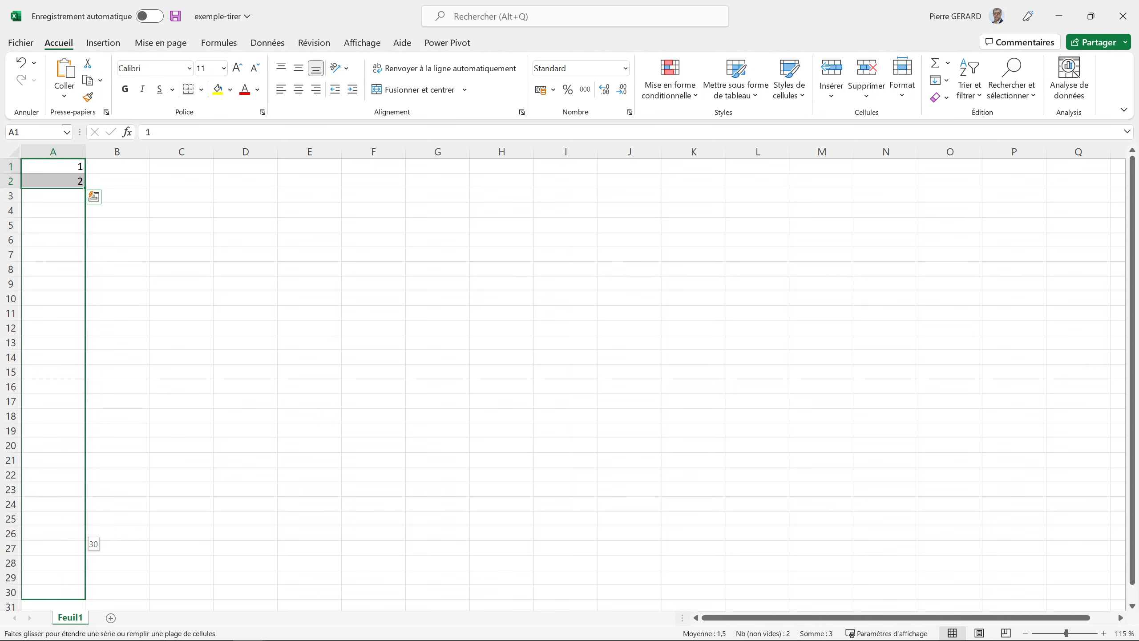
drag(86, 595, 85, 599)
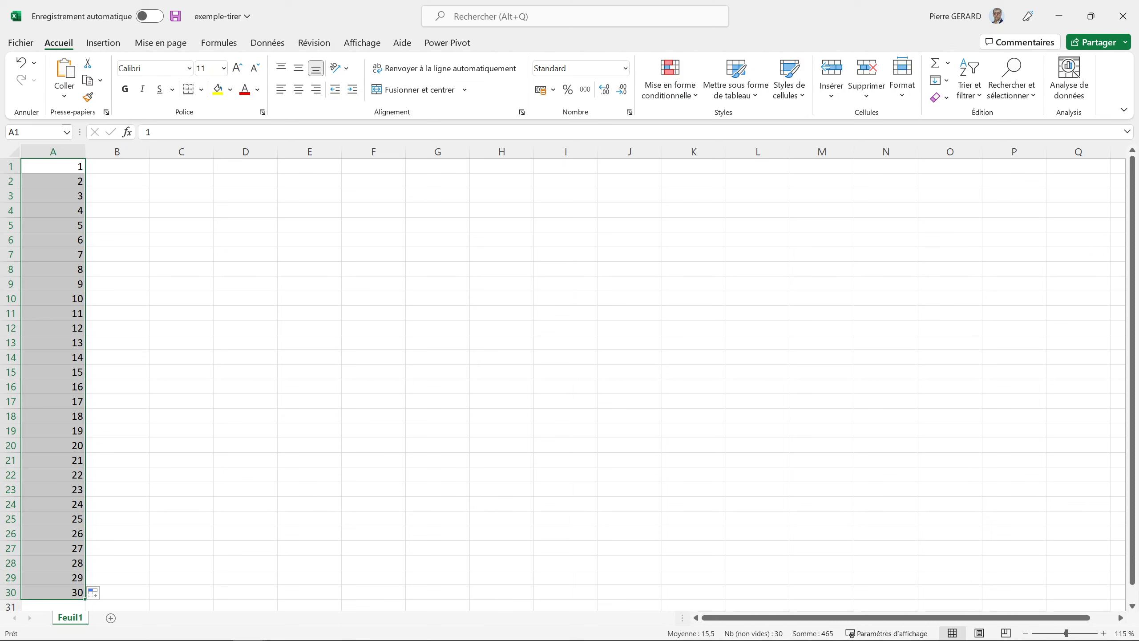
Step: Enter 1 in cell B1 and copy it down column B to row 30
click(117, 166)
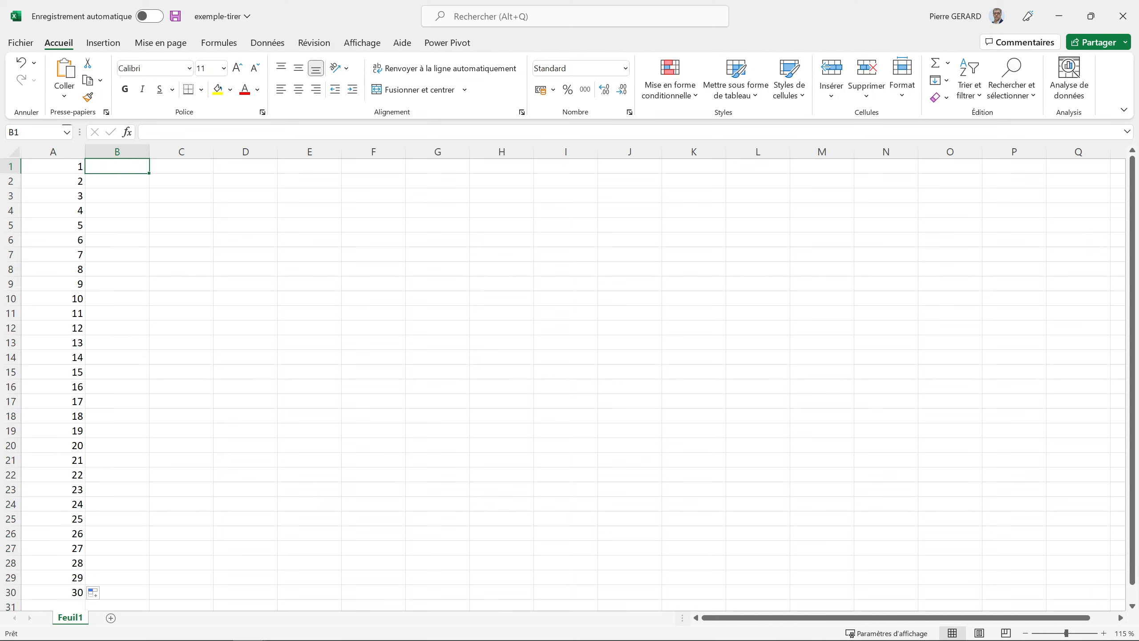
text(1)
click(117, 210)
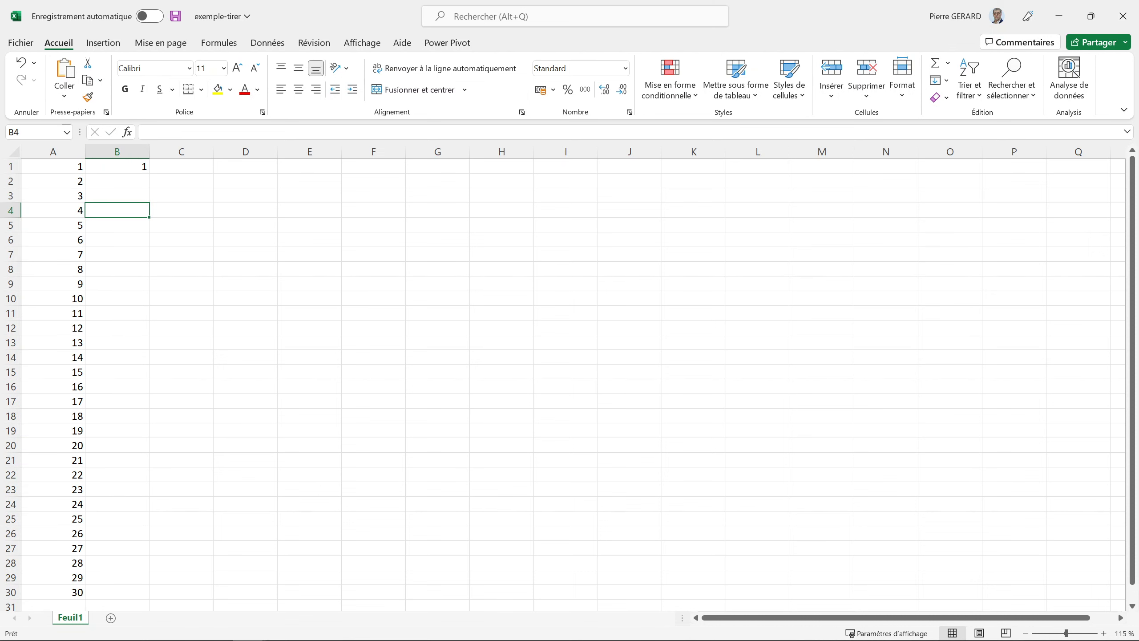
click(117, 166)
drag(149, 173, 150, 200)
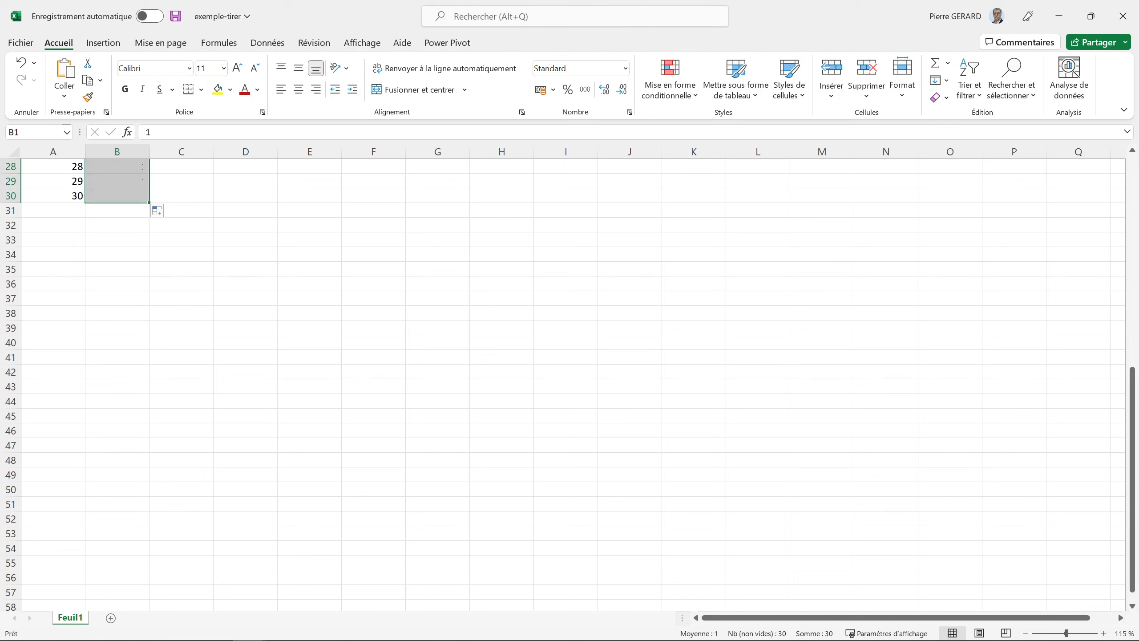
scroll(116, 381, up, 9)
click(181, 210)
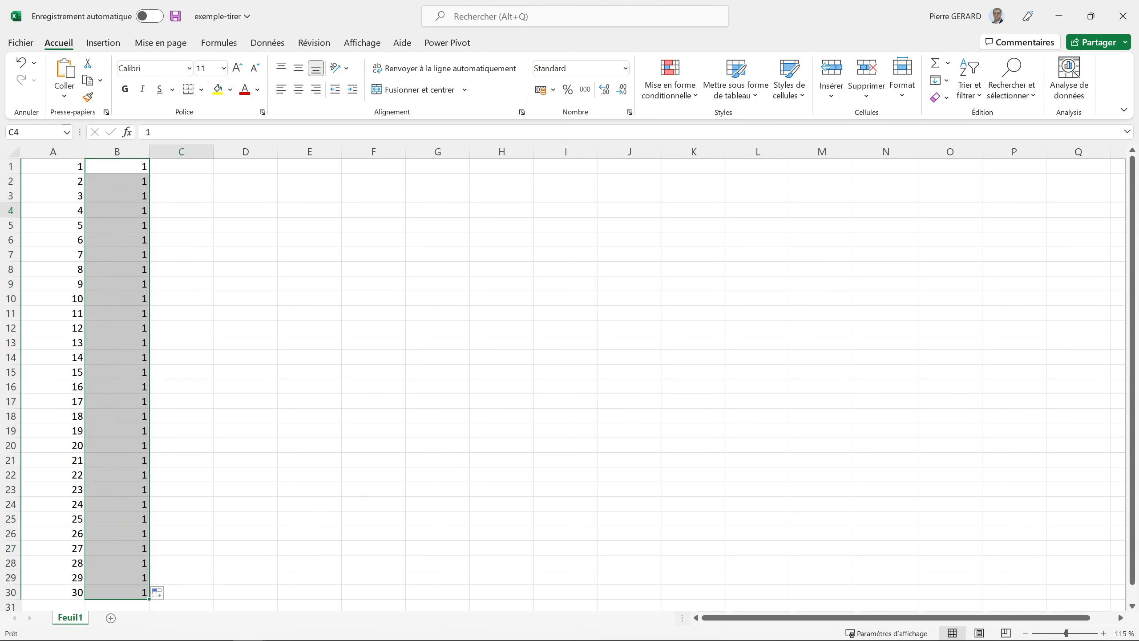
Step: Enter 1 and 3 in C1:C2 and extend this odd-number series down to row 30
click(181, 167)
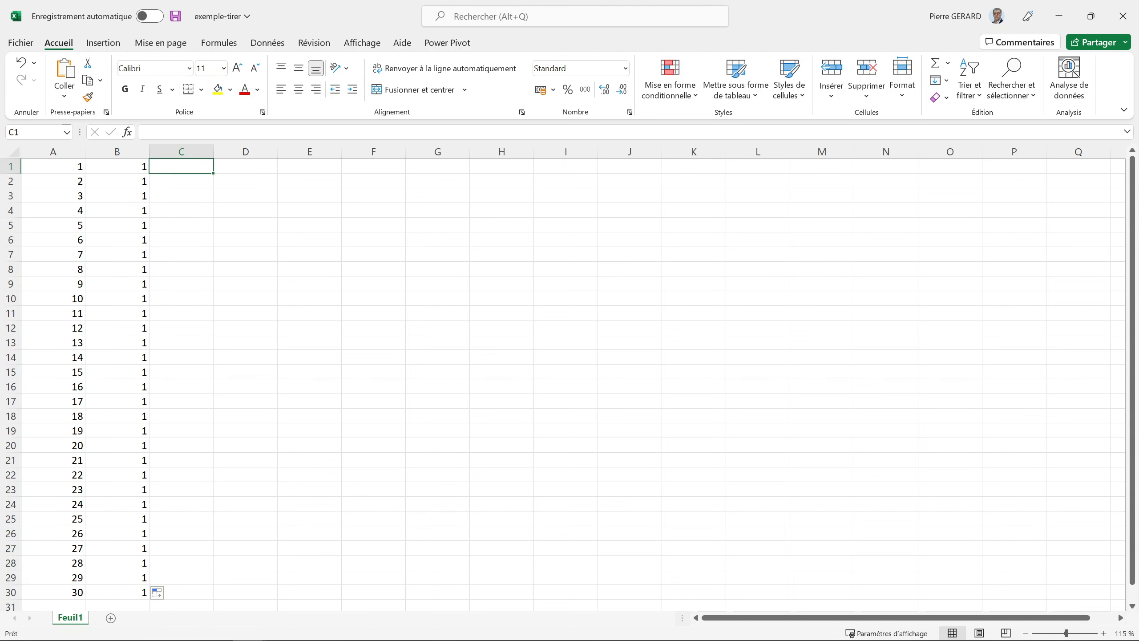
text(1)
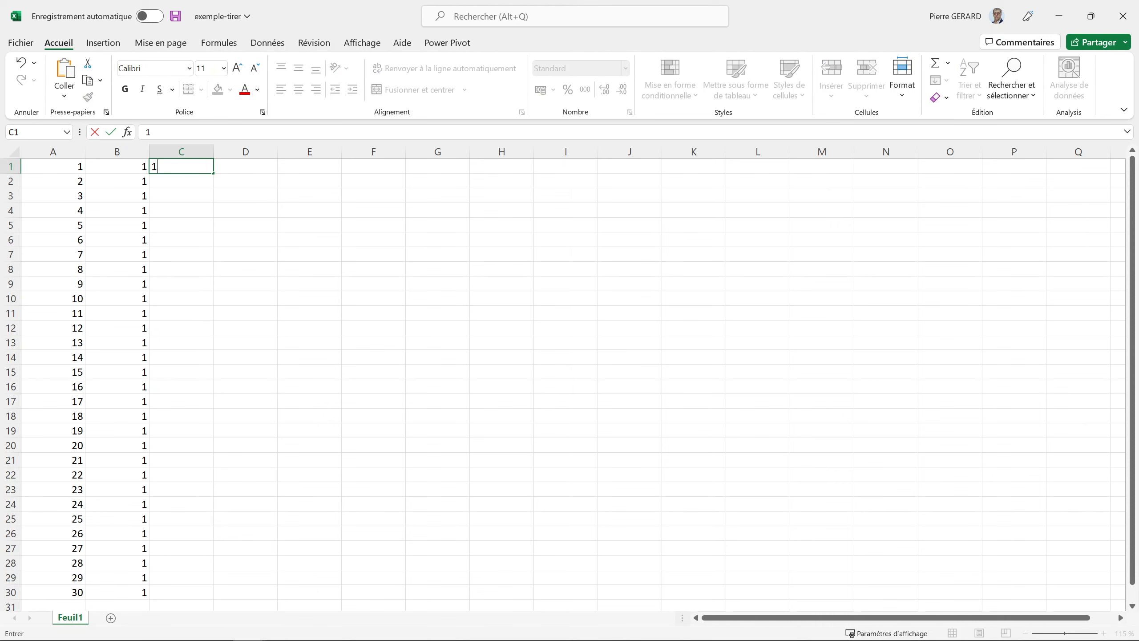
key(Return)
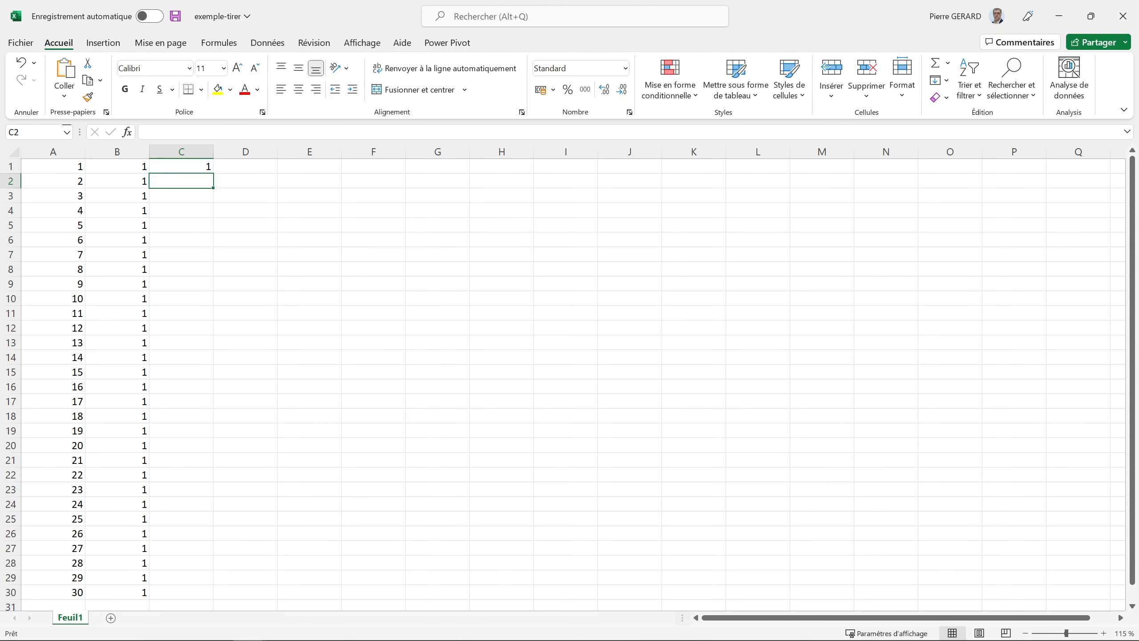
text(3)
click(181, 211)
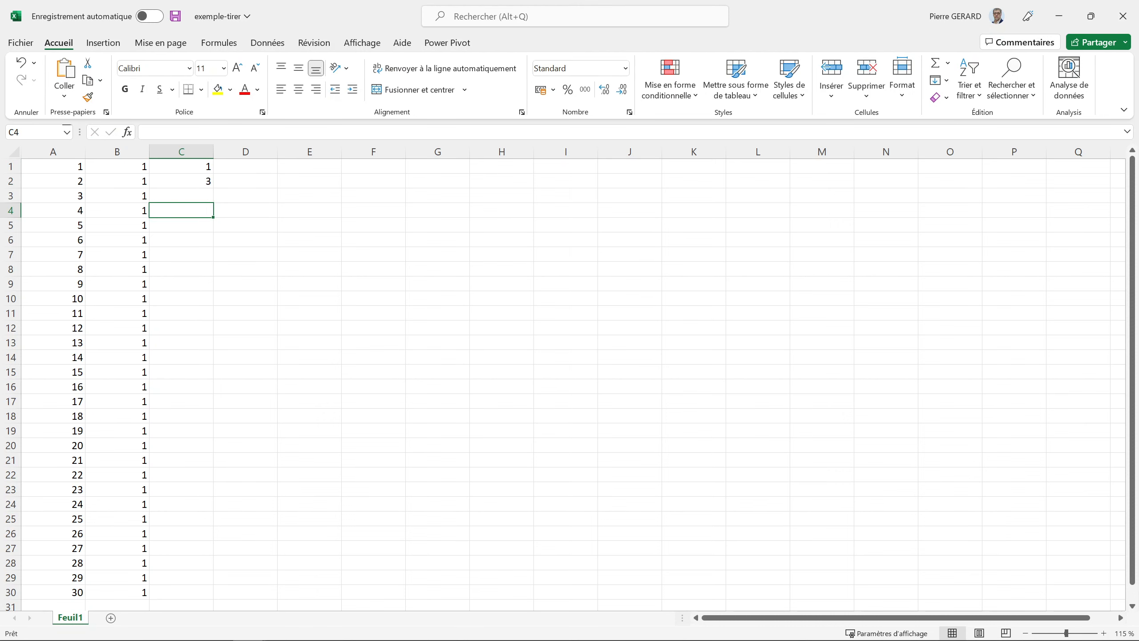
drag(181, 167, 213, 597)
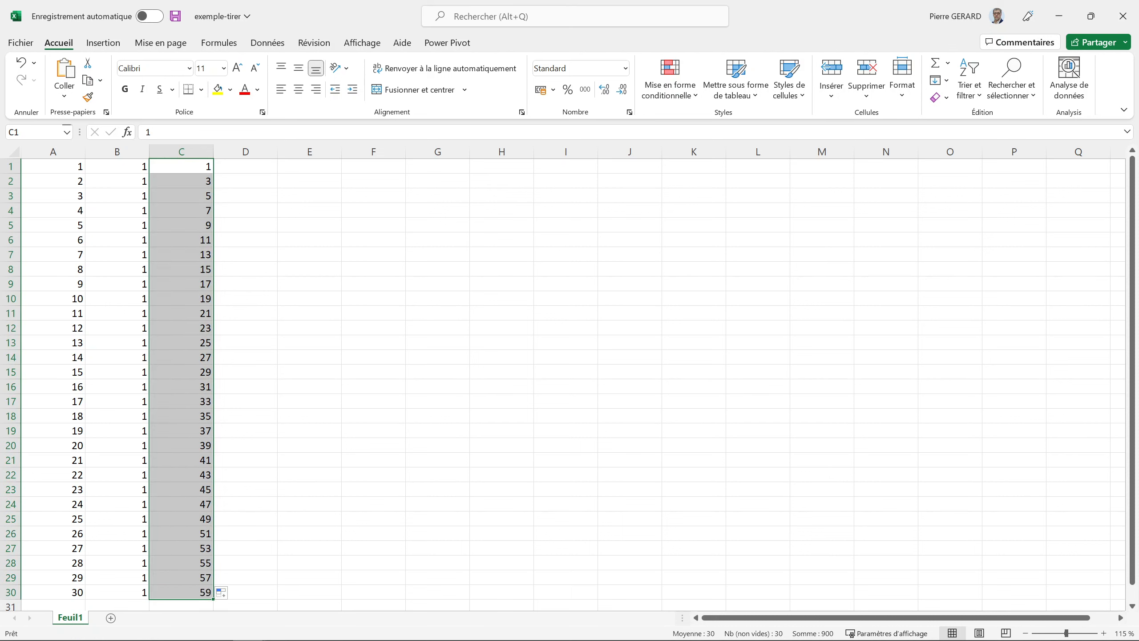
Step: Enter 2 and 4 in D1:D2 and extend this even-number series down to row 30
click(246, 166)
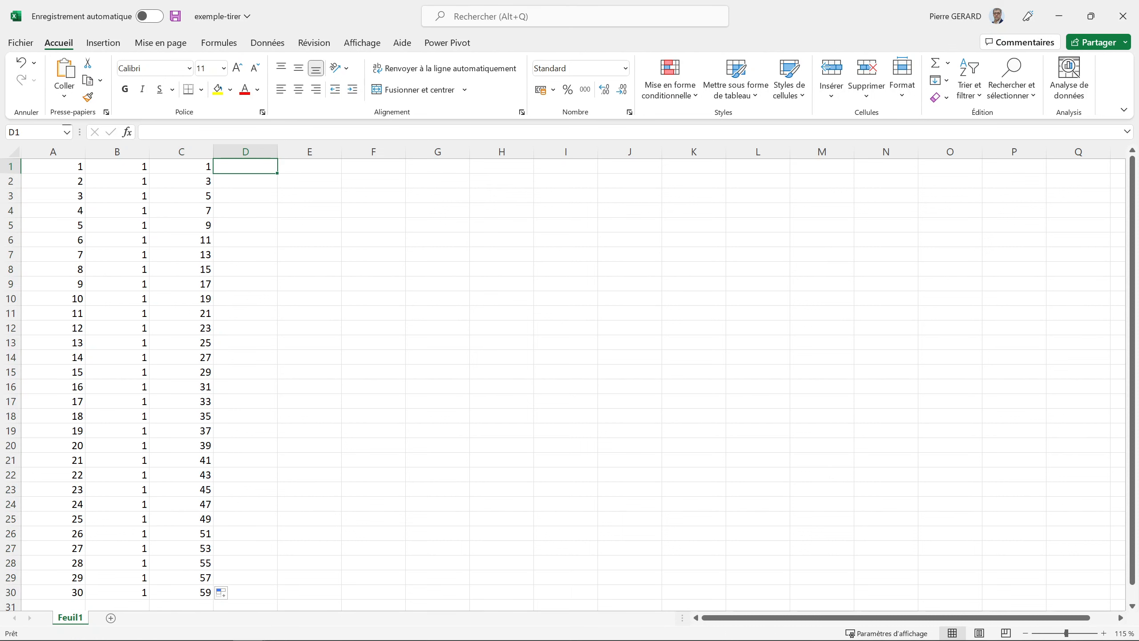
text(2)
key(Return)
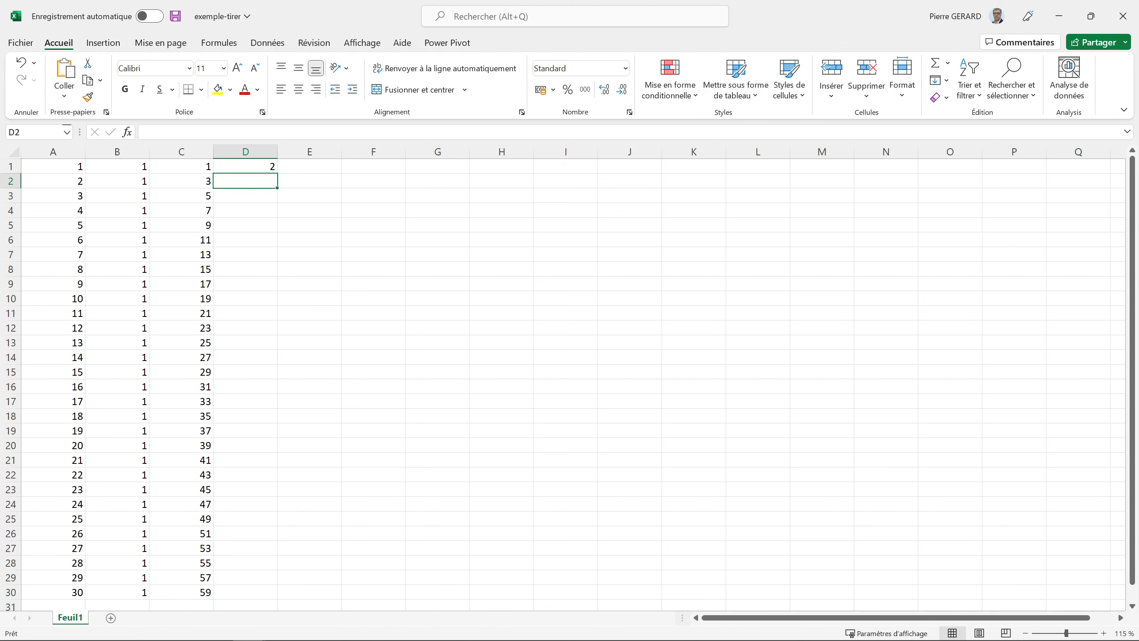
text(4)
click(245, 225)
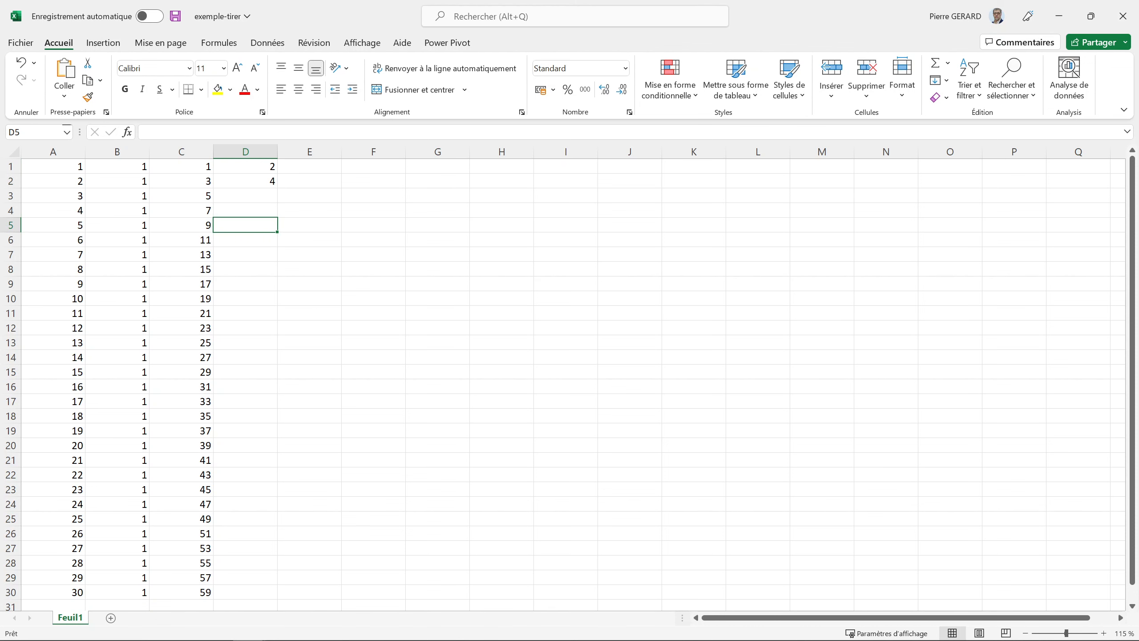
drag(246, 167, 276, 594)
Step: Enter the date 1/09/2030 in E1 and extend it as a daily series down to row 30
click(310, 166)
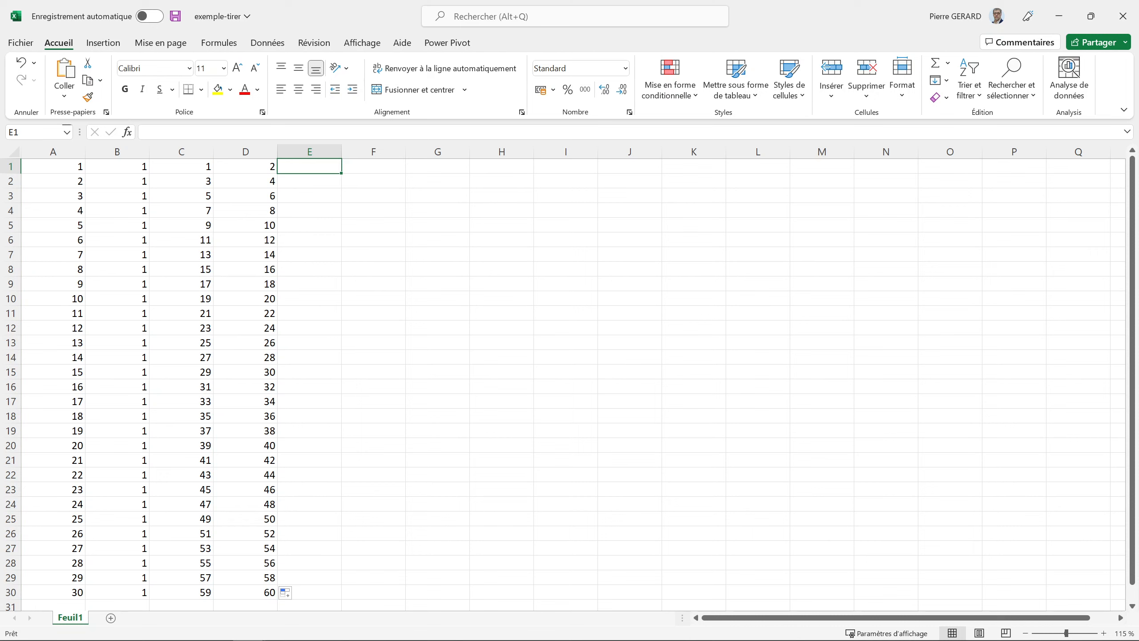
text(1/09)
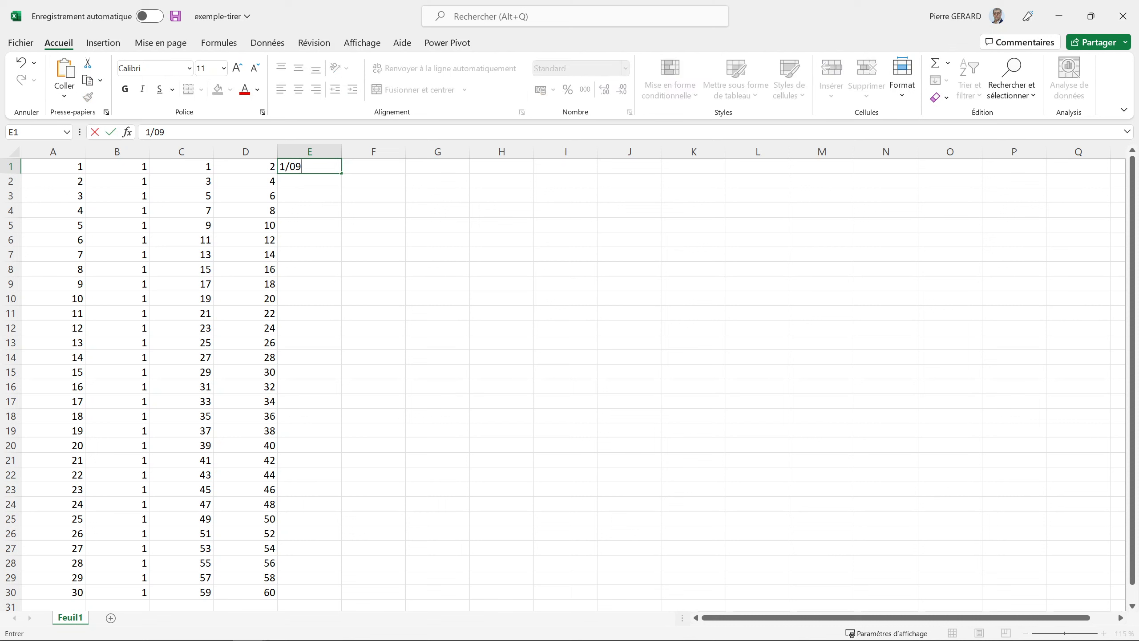
text(/2030)
key(Return)
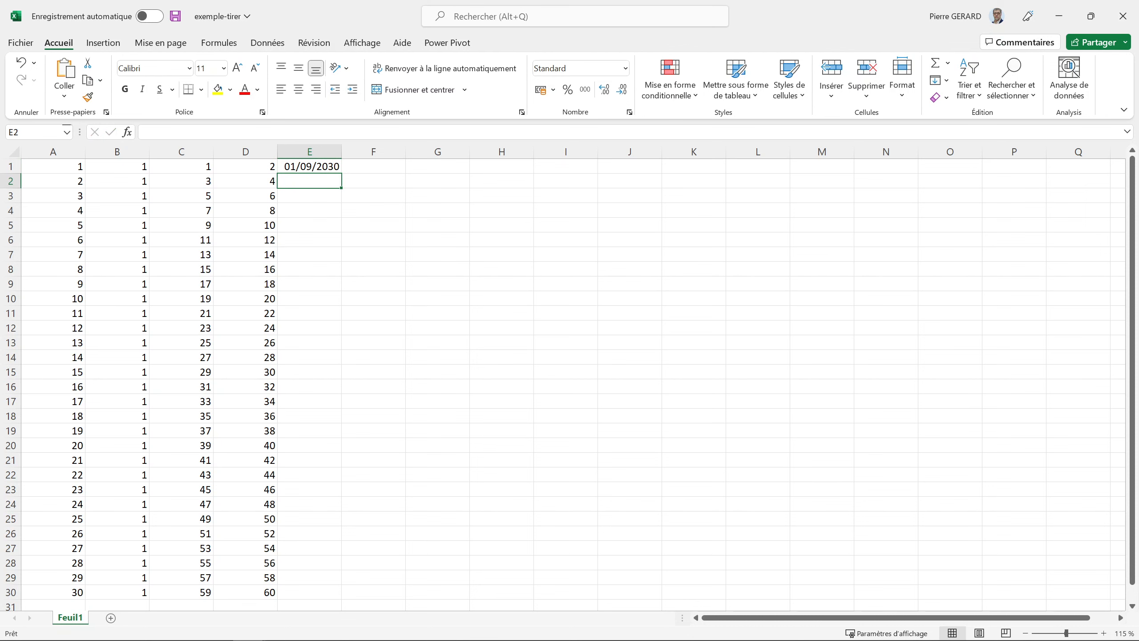
click(309, 166)
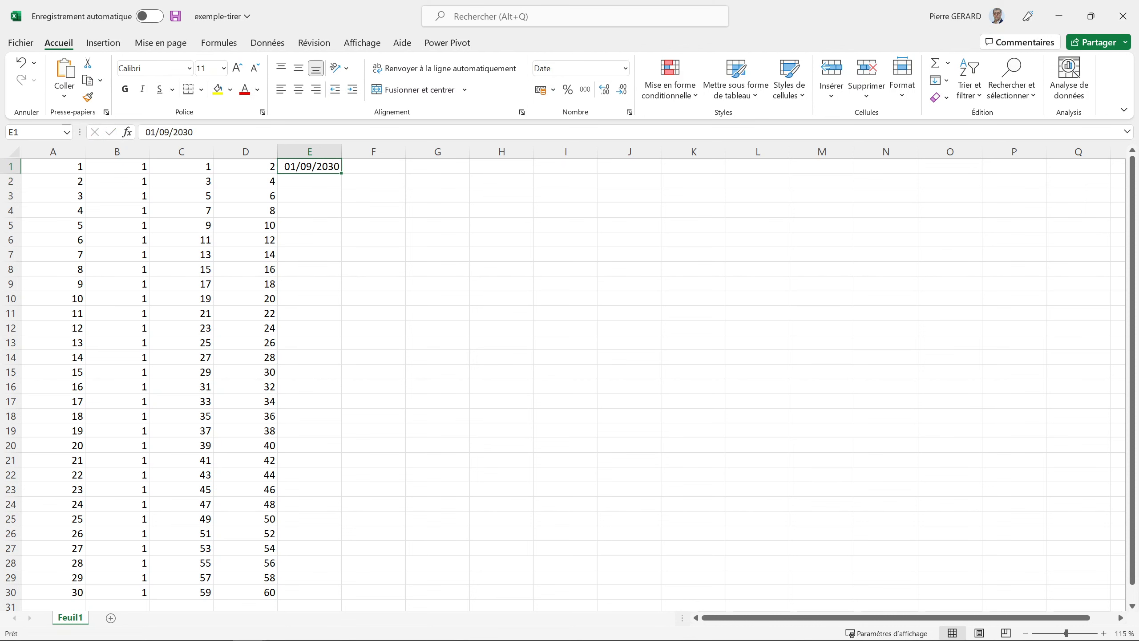
drag(342, 174, 341, 598)
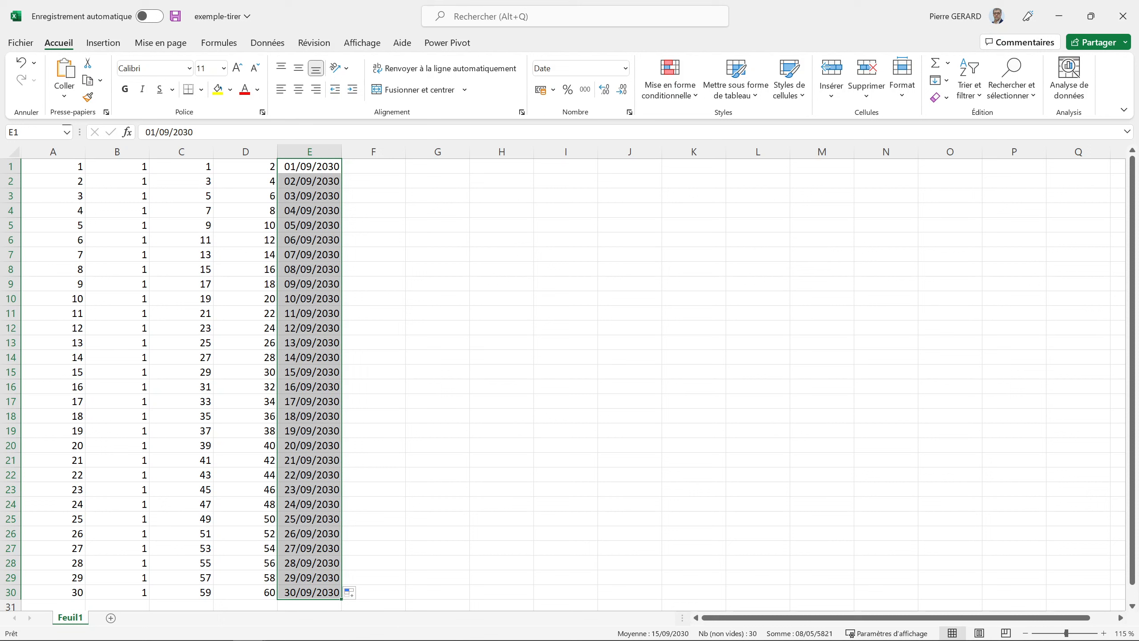
click(309, 166)
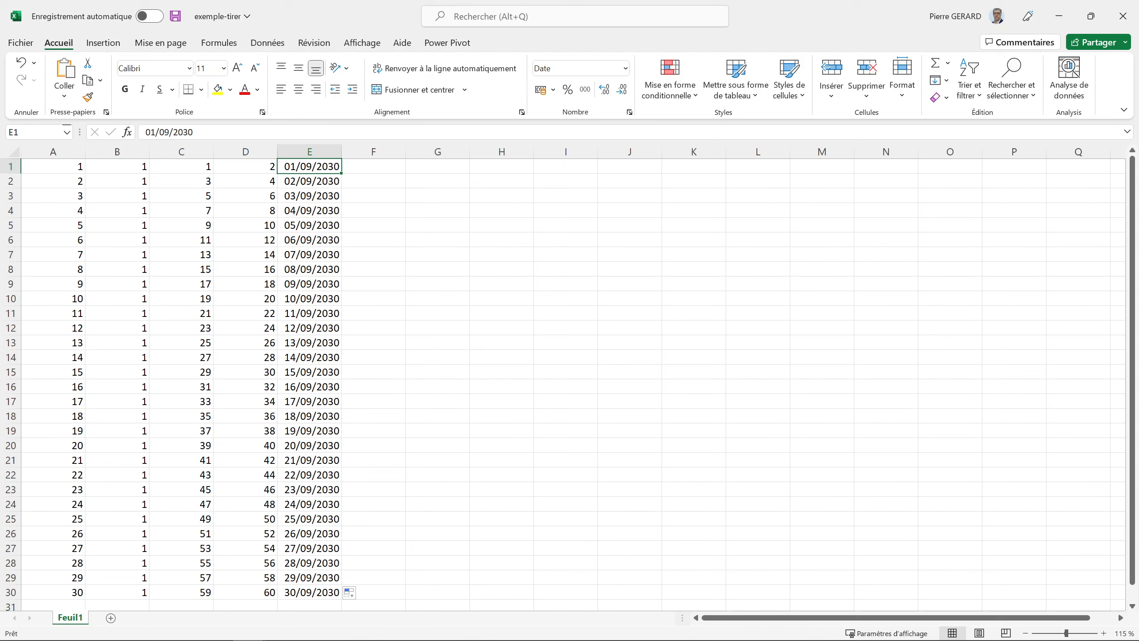
Step: Enter the dates 01/9/2030 in F1 and 01/10/2030 in F2 as the start of a monthly series
click(374, 181)
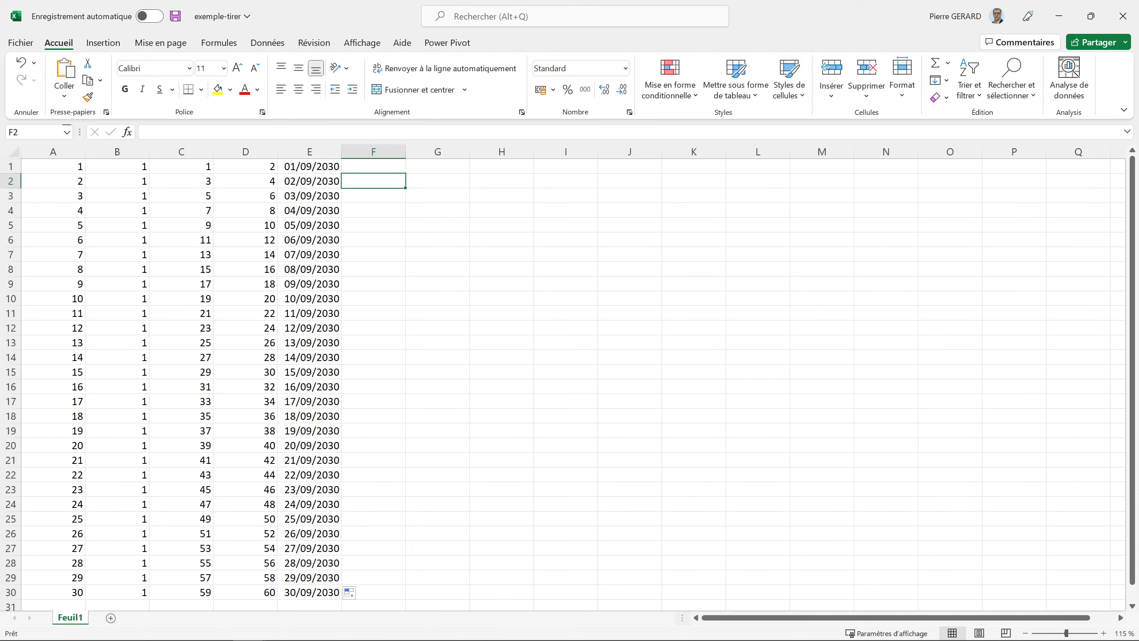
click(373, 166)
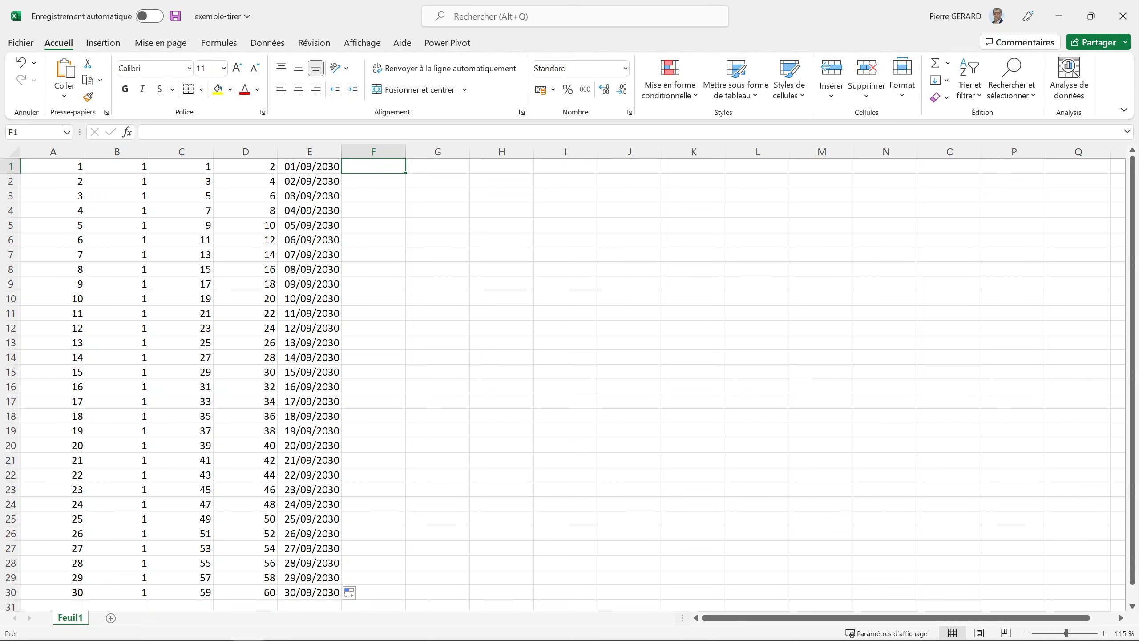
text(01)
key(BackSpace)
key(BackSpace)
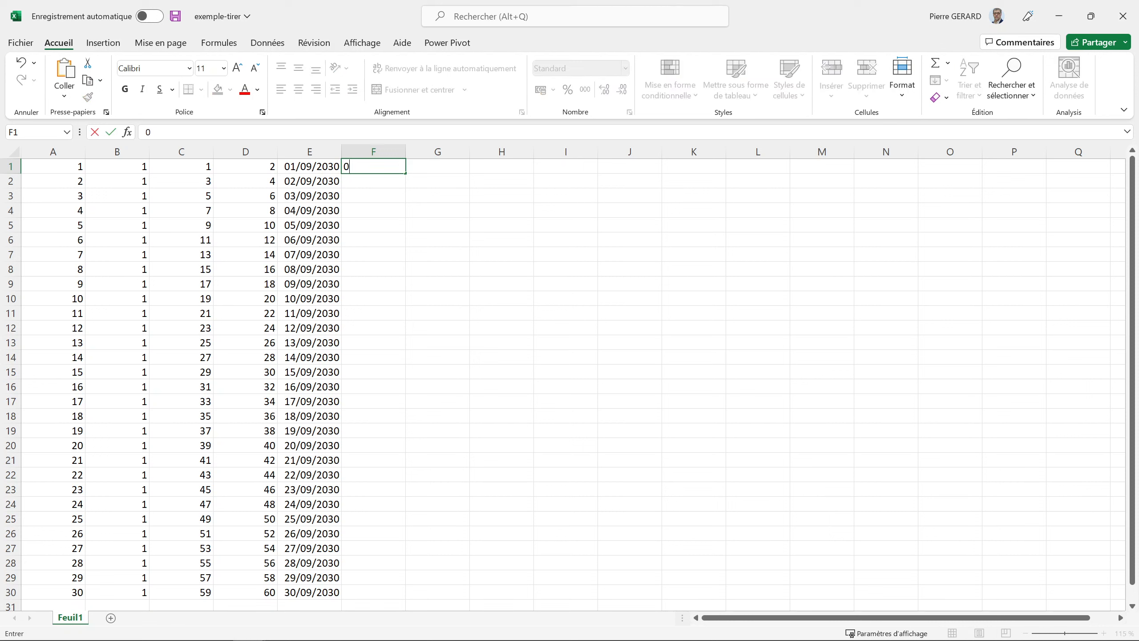
text(1/9/2030)
key(Return)
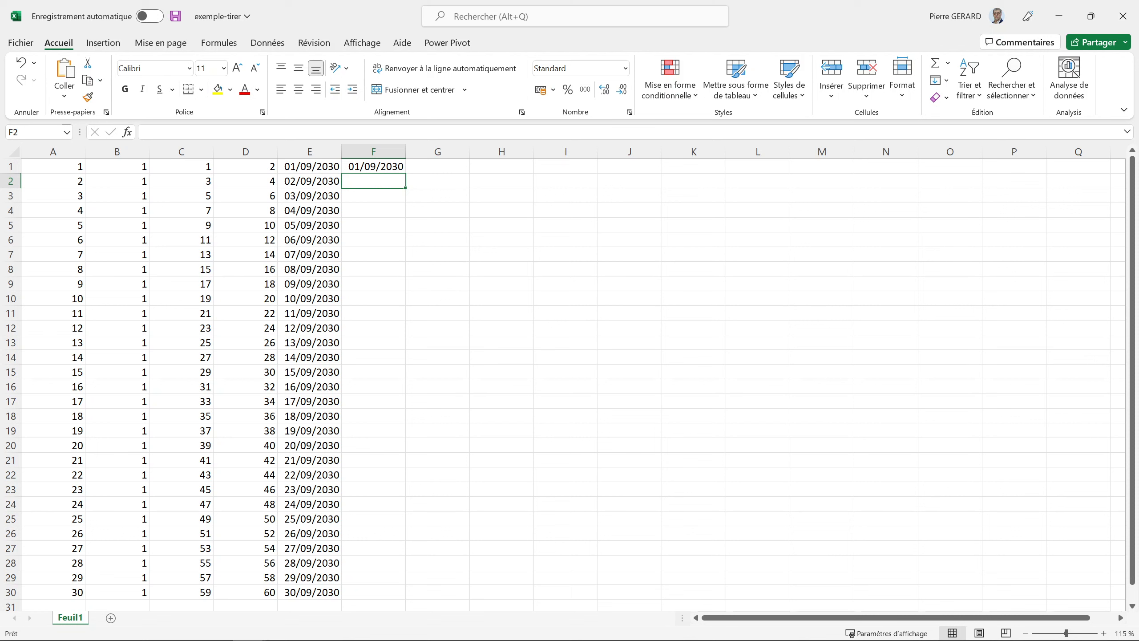
text(01/10)
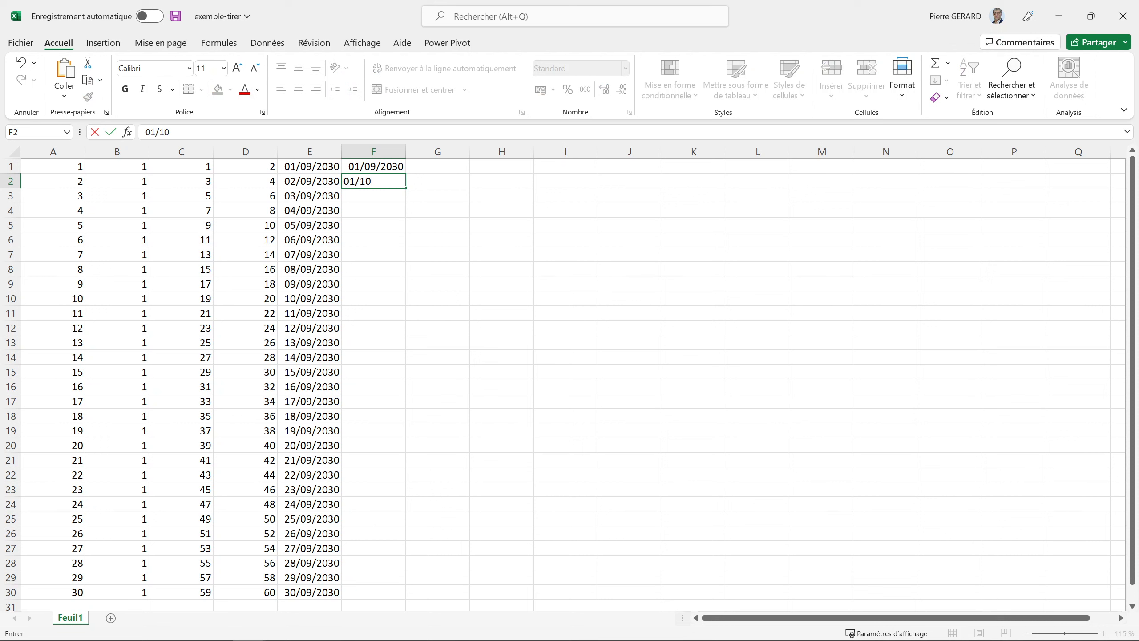
text(/2030)
key(Return)
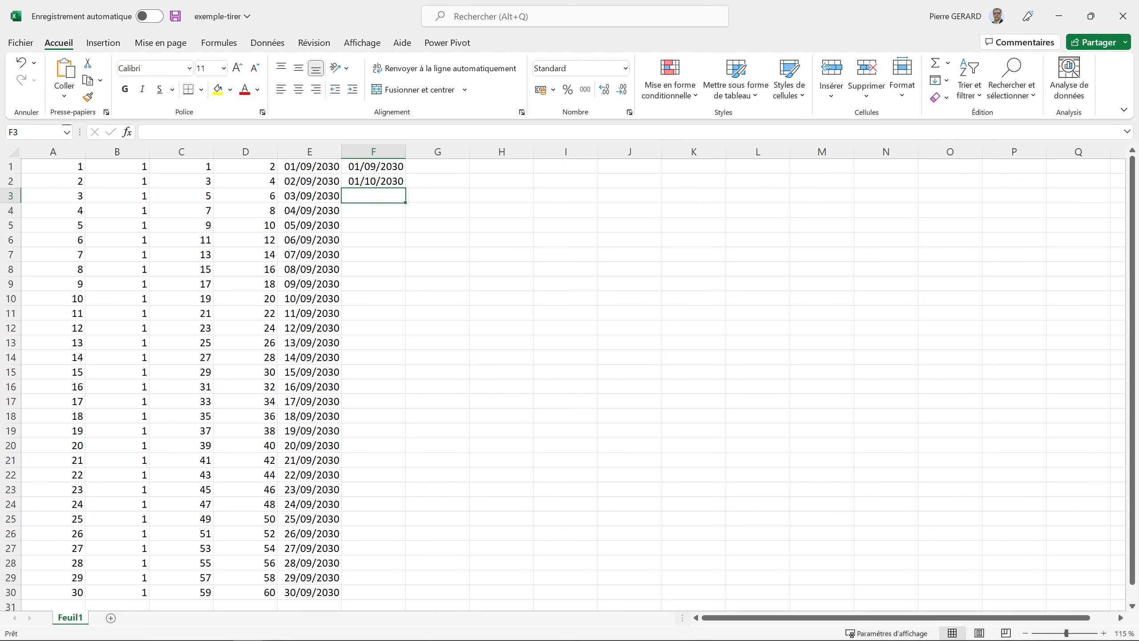
Step: Format the two dates in F1:F2 as long dates (Date longue)
drag(374, 167, 374, 181)
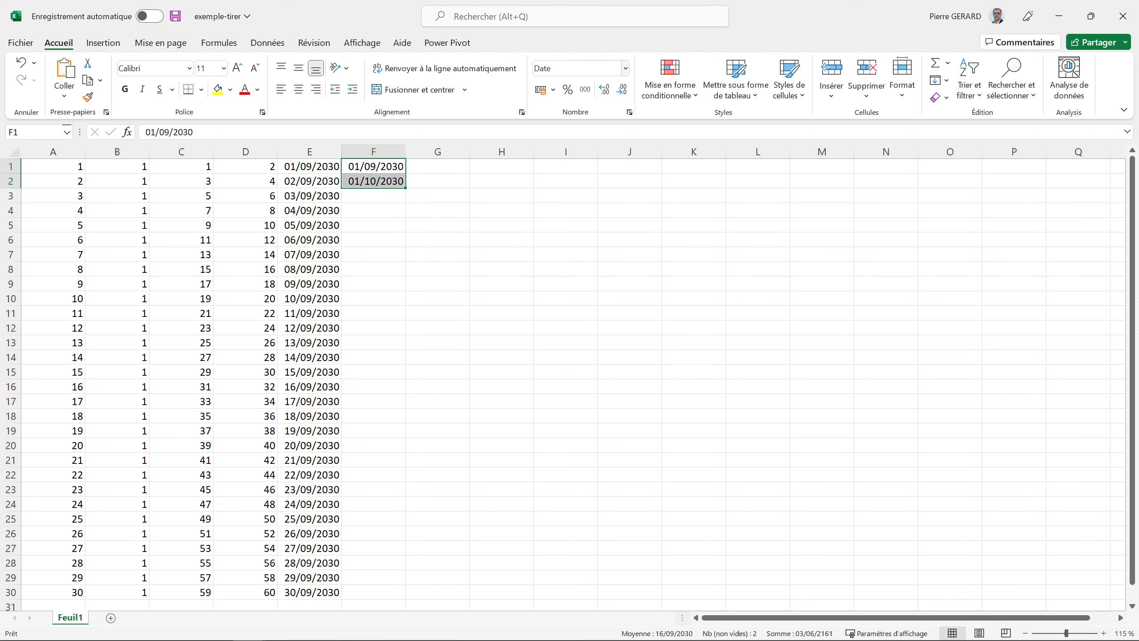
click(625, 68)
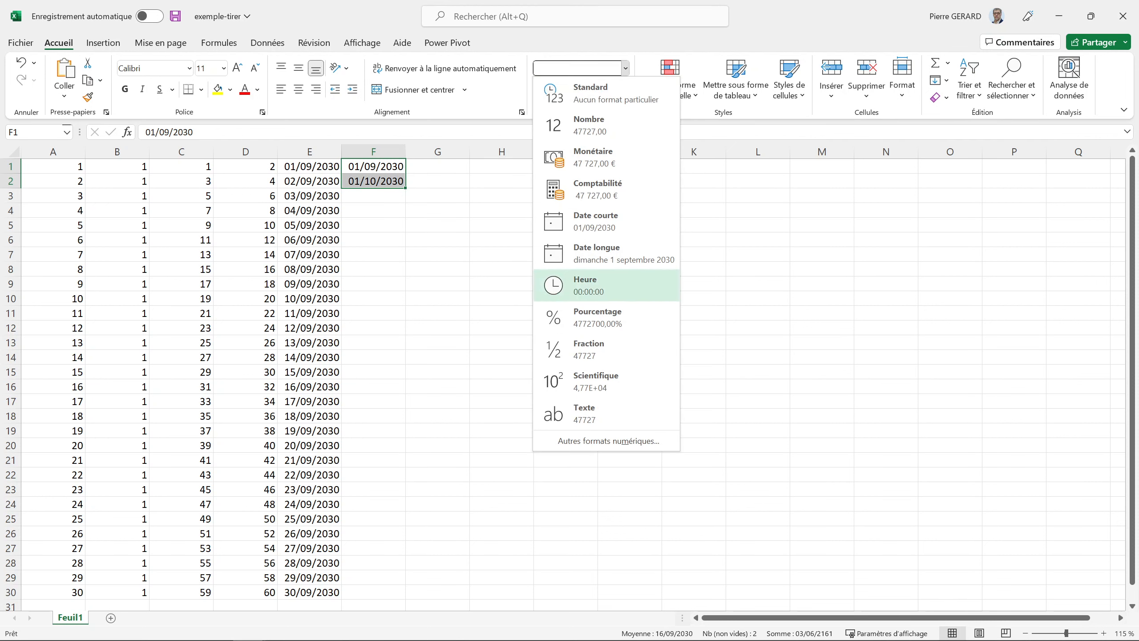
click(602, 253)
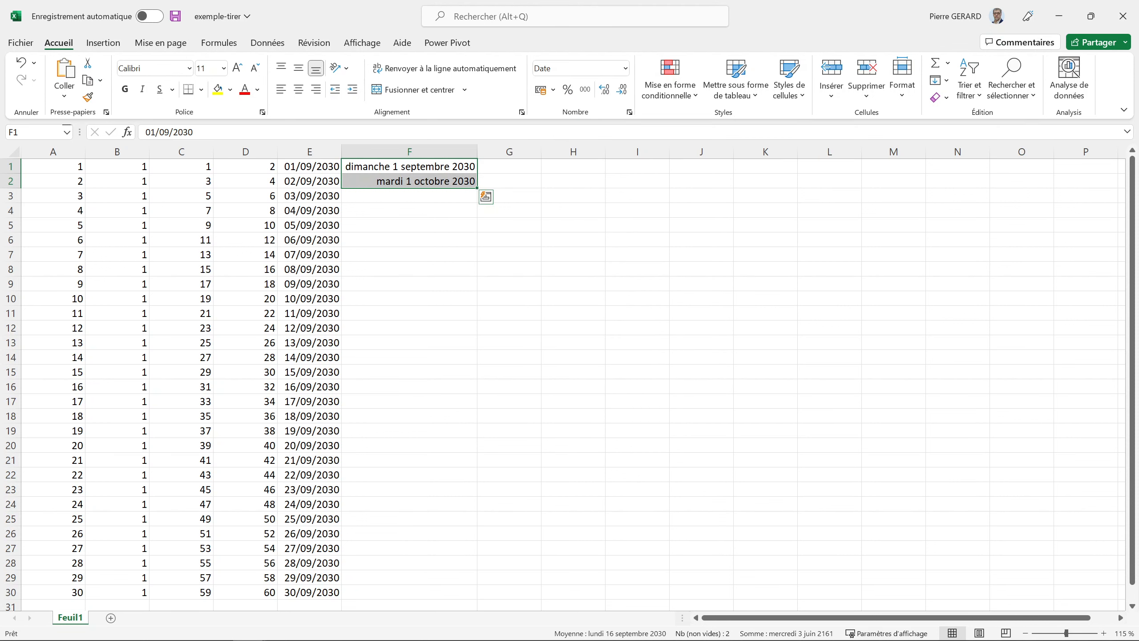
click(637, 255)
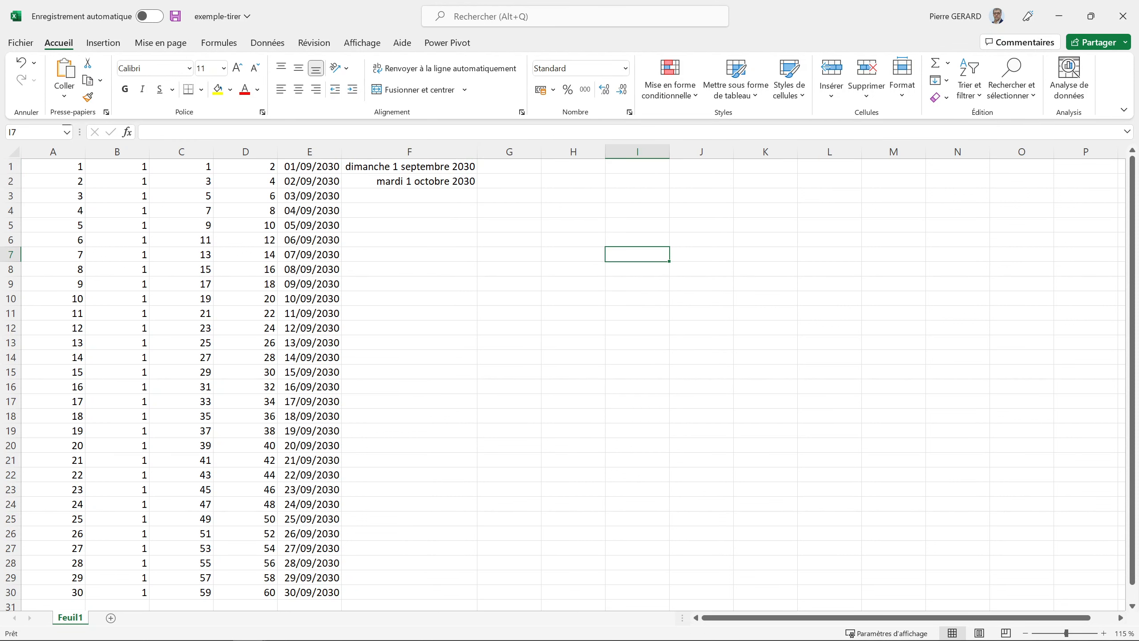
Step: Extend the monthly date series from F1:F2 down column F to row 30
drag(409, 167, 409, 181)
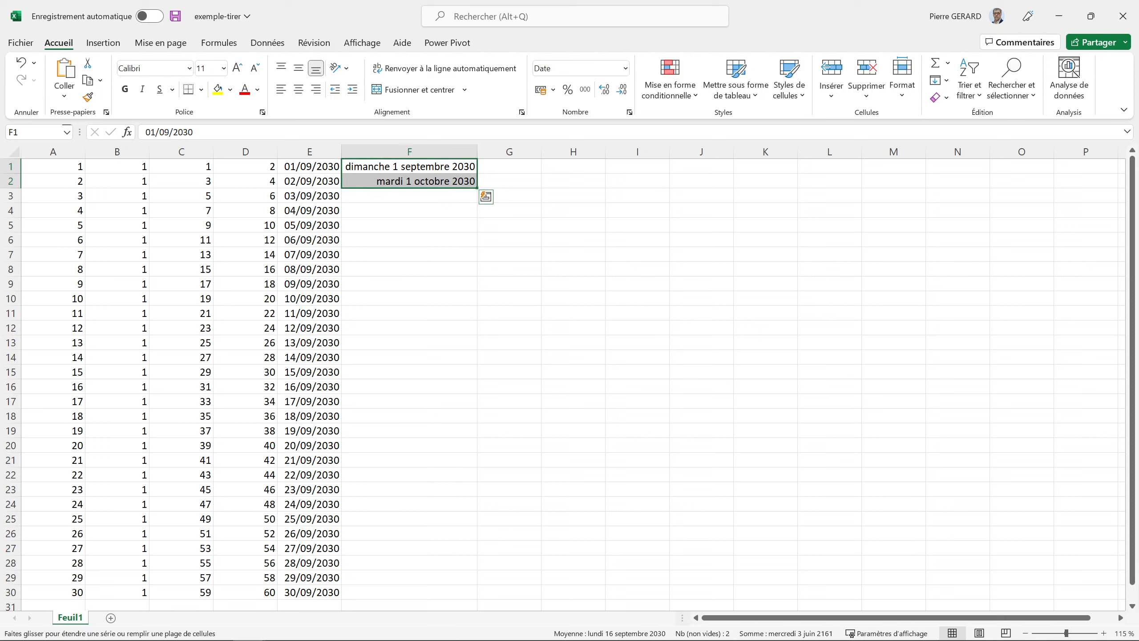
drag(476, 187, 477, 597)
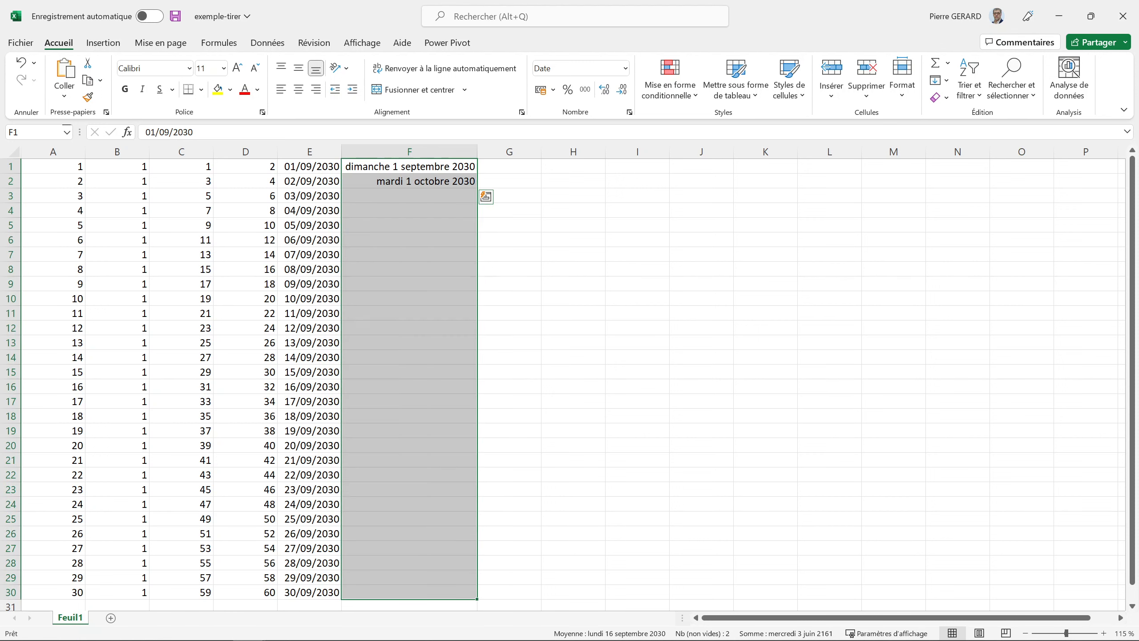
click(409, 167)
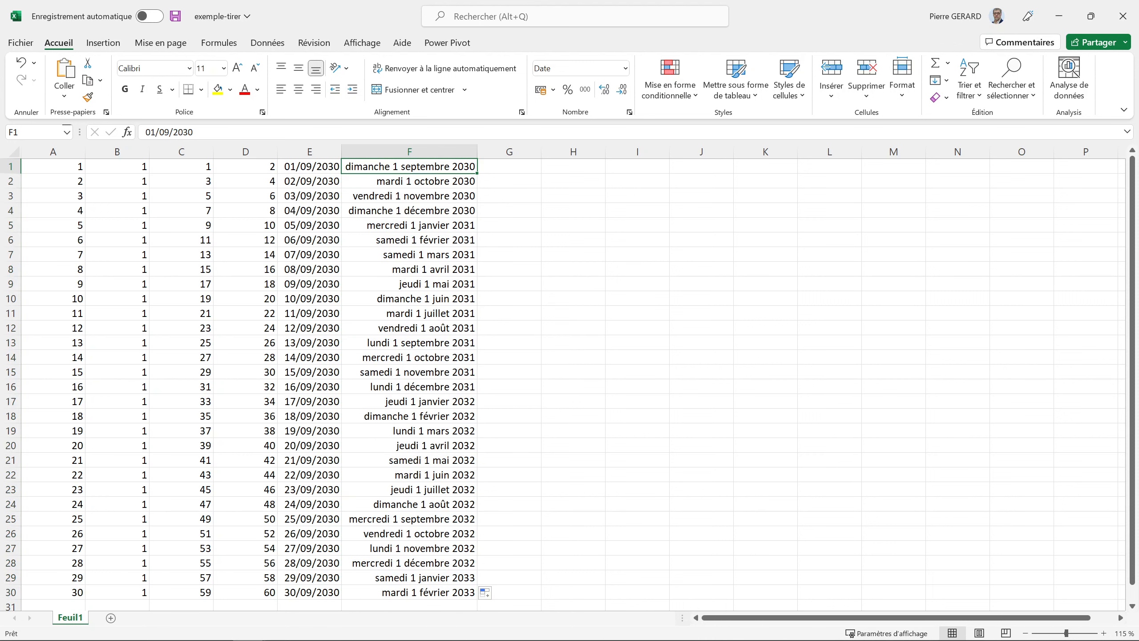
Step: Examine the monthly dates in column F cell by cell from row 1 to row 11 and back
key(Down)
key(Down)
key(Down)
key(Down)
key(Down)
key(Down)
key(Down)
key(Down)
key(Down)
key(Down)
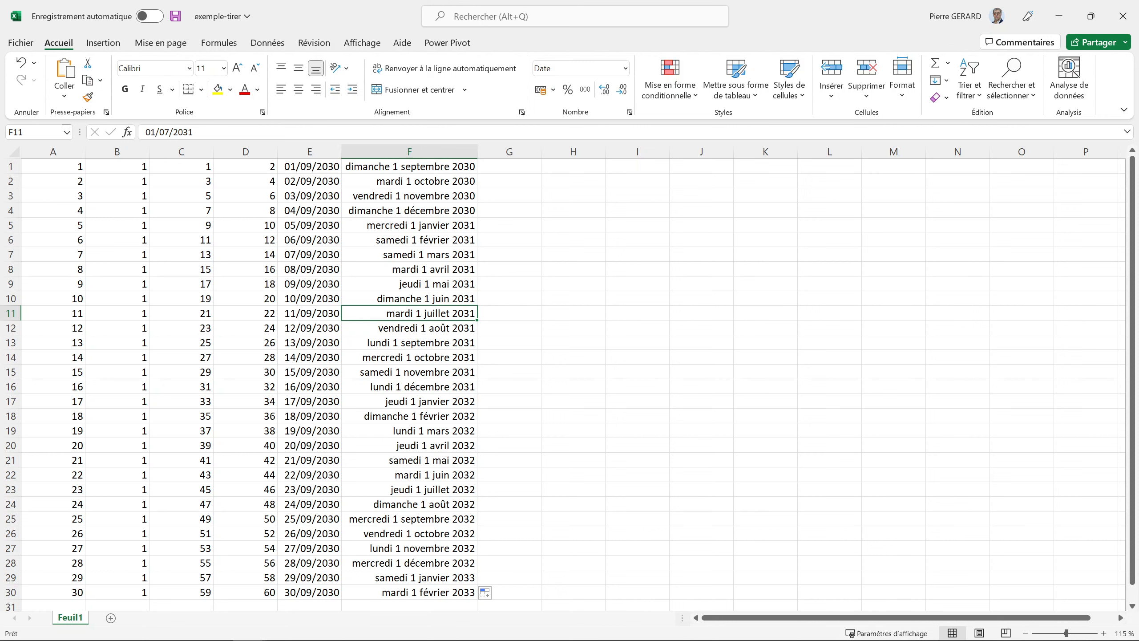
key(Up)
key(Up)
key(Up)
key(Up)
key(Up)
key(Up)
key(Up)
key(Up)
key(Up)
key(Up)
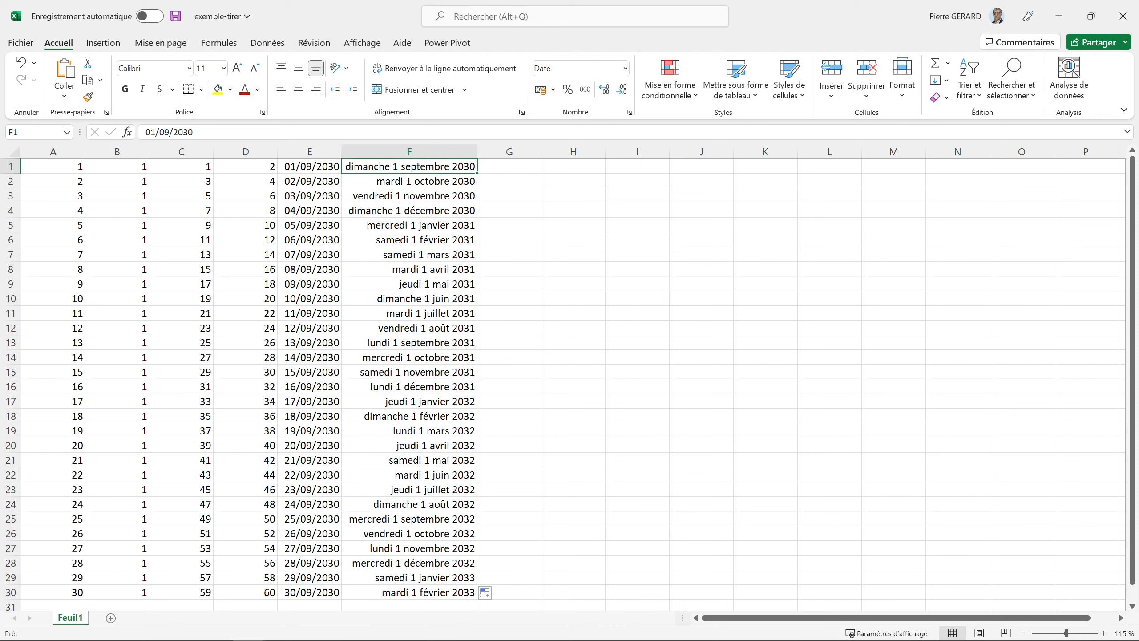
click(309, 167)
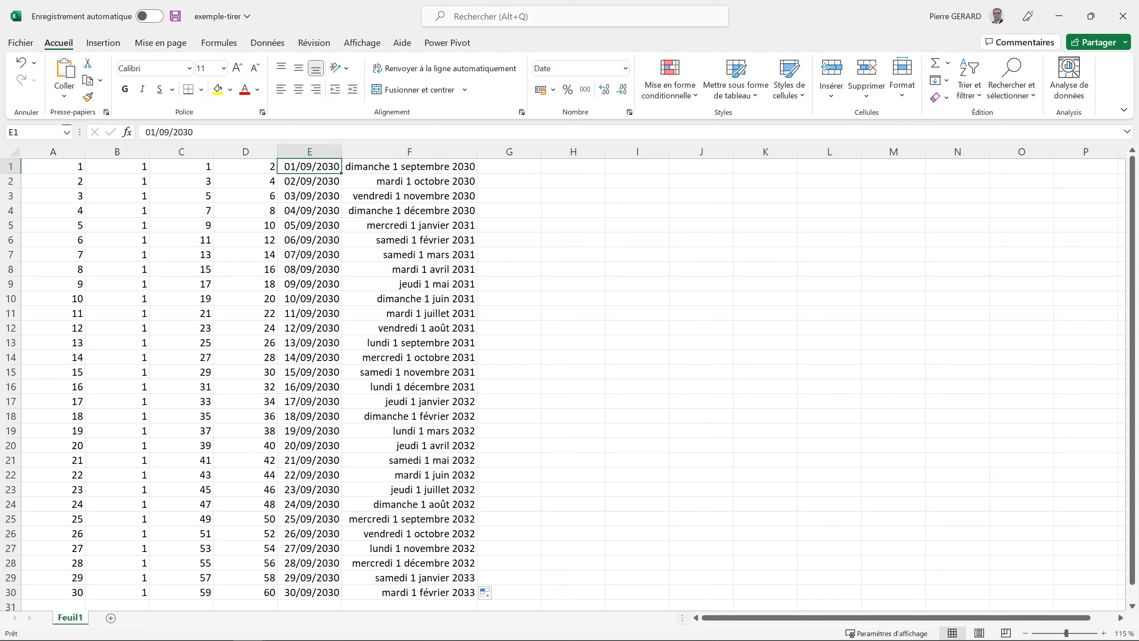